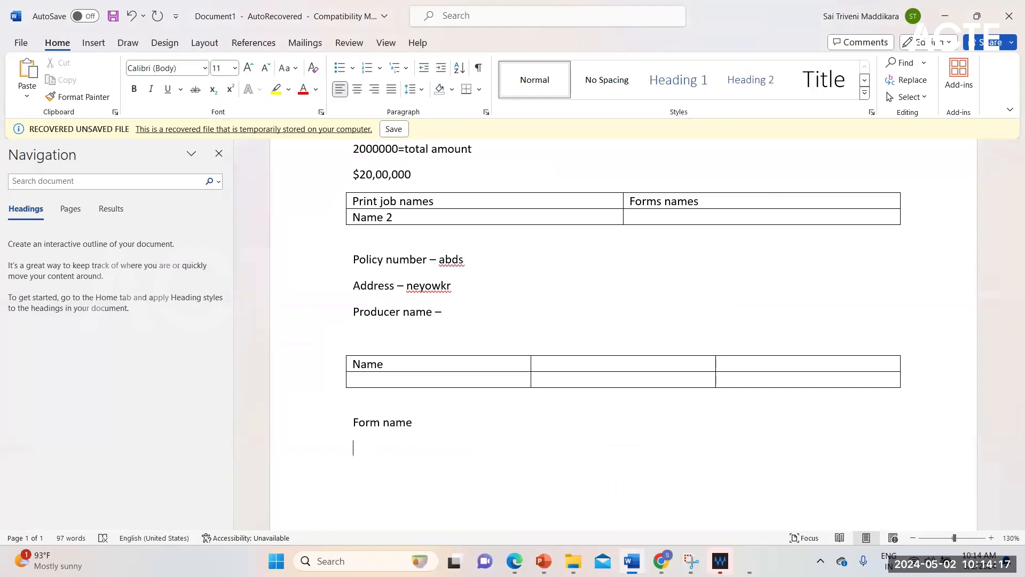
- Add the line "Commission%" directly under "Form name"
{"action": "type", "text": "commision"}
{"action": "key", "text": "BackSpace"}
{"action": "type", "text": "%"}
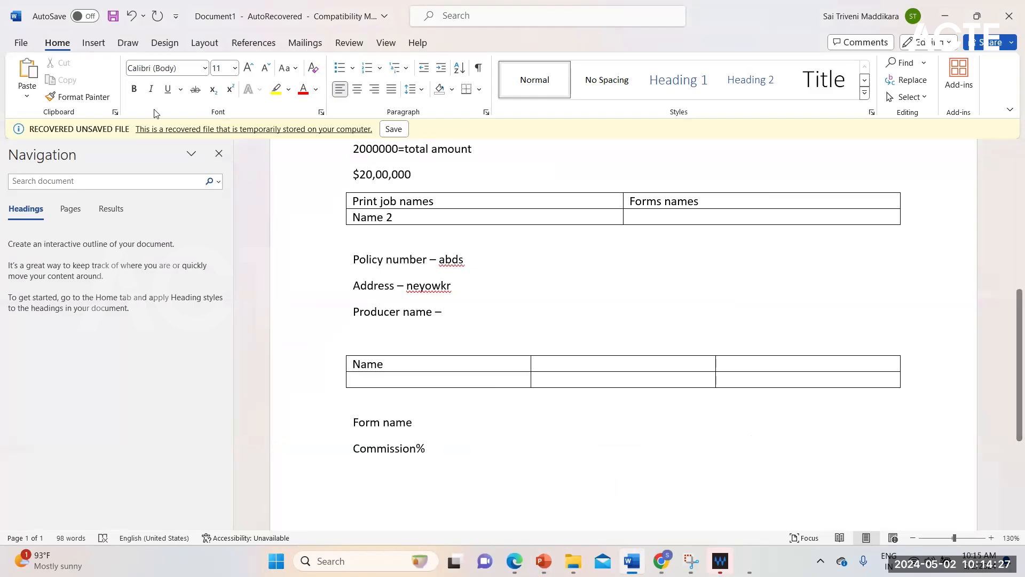
- Insert a single-cell table below "Commission%" and narrow it by moving its left border inward to about the middle of the text width
{"action": "left_click", "coordinate": [100, 45]}
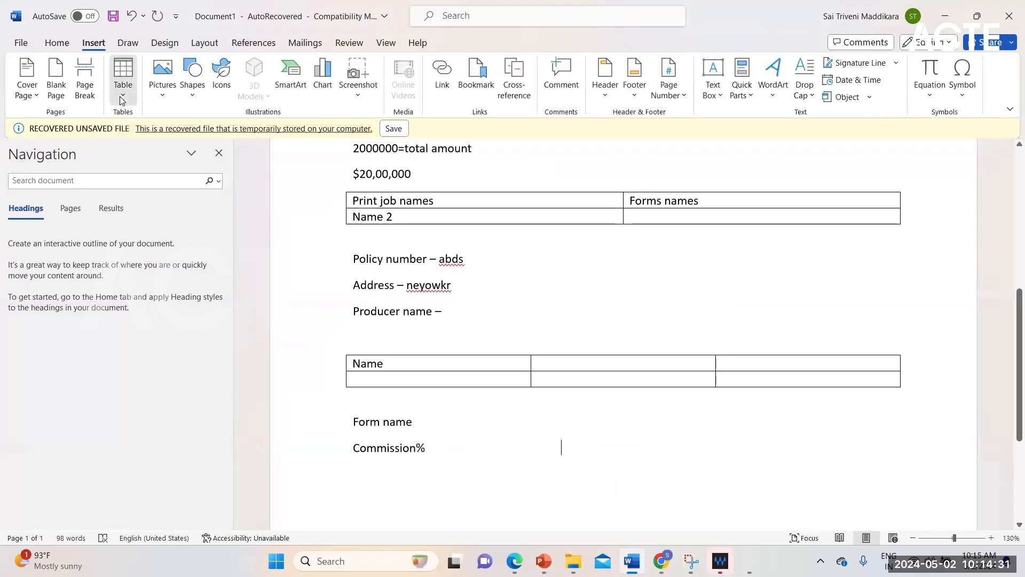
{"action": "left_click", "coordinate": [122, 100]}
{"action": "left_click", "coordinate": [117, 133]}
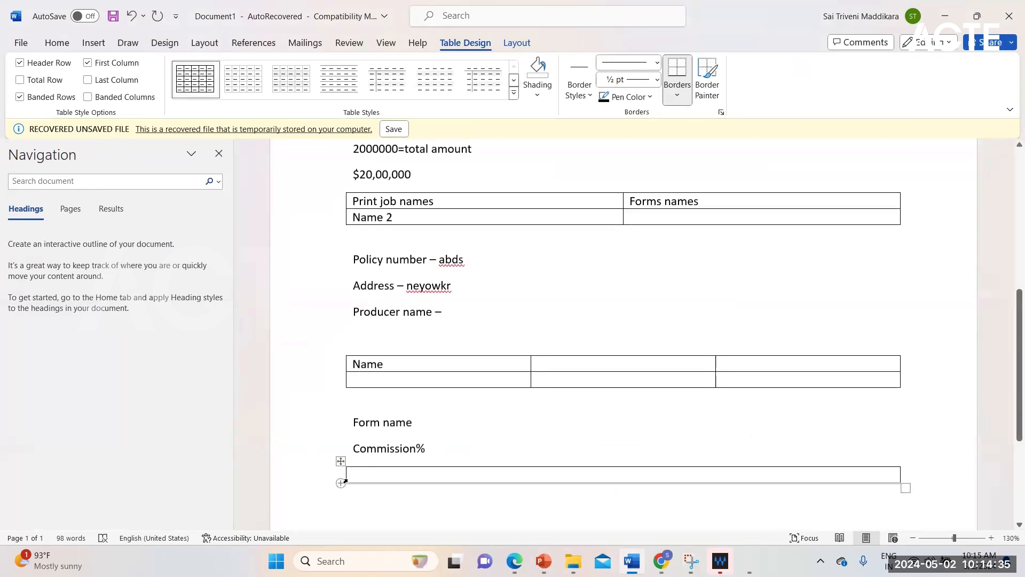
{"action": "left_click_drag", "start_coordinate": [346, 474], "coordinate": [502, 430]}
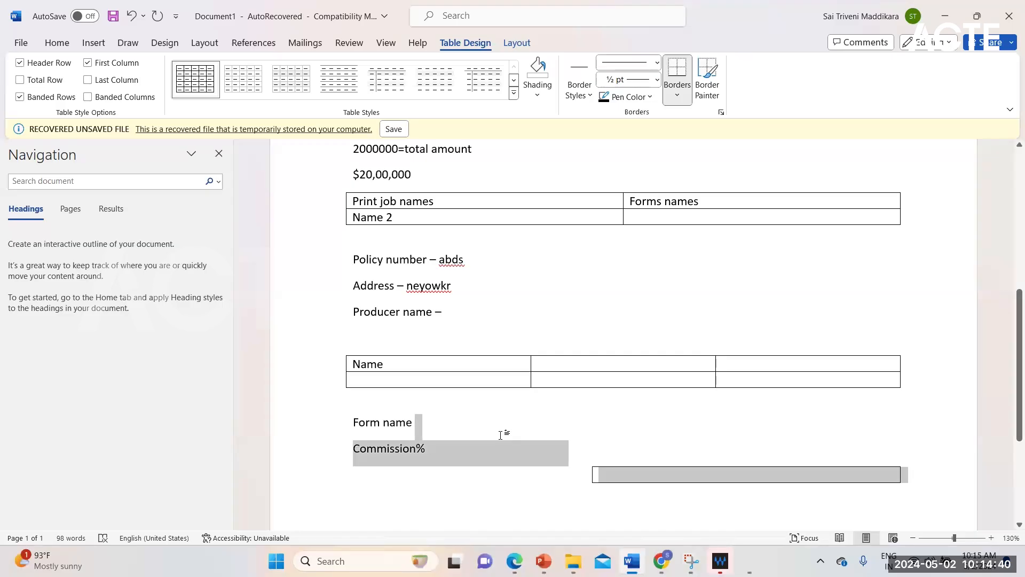
{"action": "left_click", "coordinate": [444, 436]}
{"action": "left_click_drag", "start_coordinate": [427, 448], "coordinate": [360, 450]}
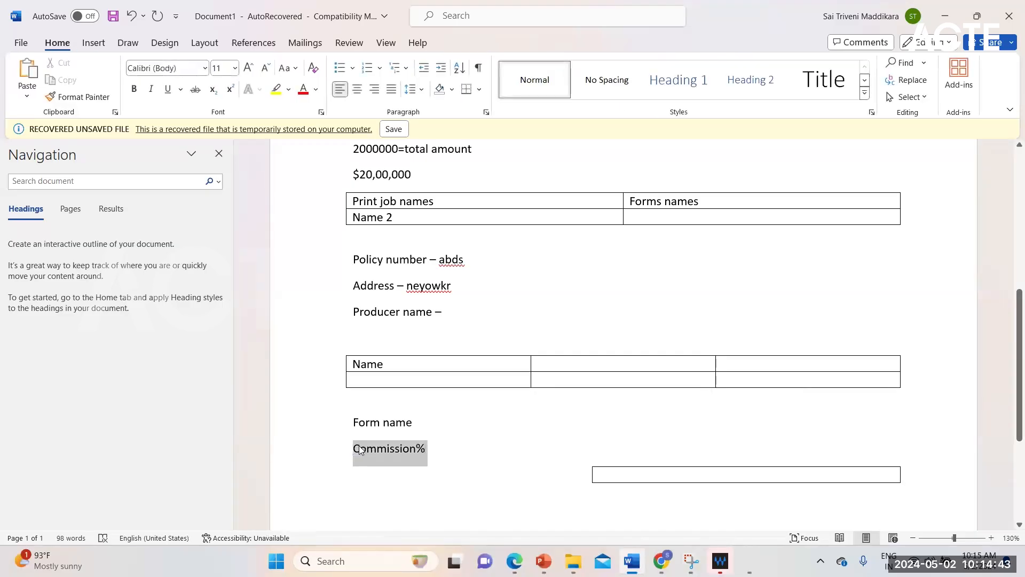
{"action": "left_click", "coordinate": [536, 483]}
{"action": "key", "text": "Left"}
{"action": "key", "text": "Left"}
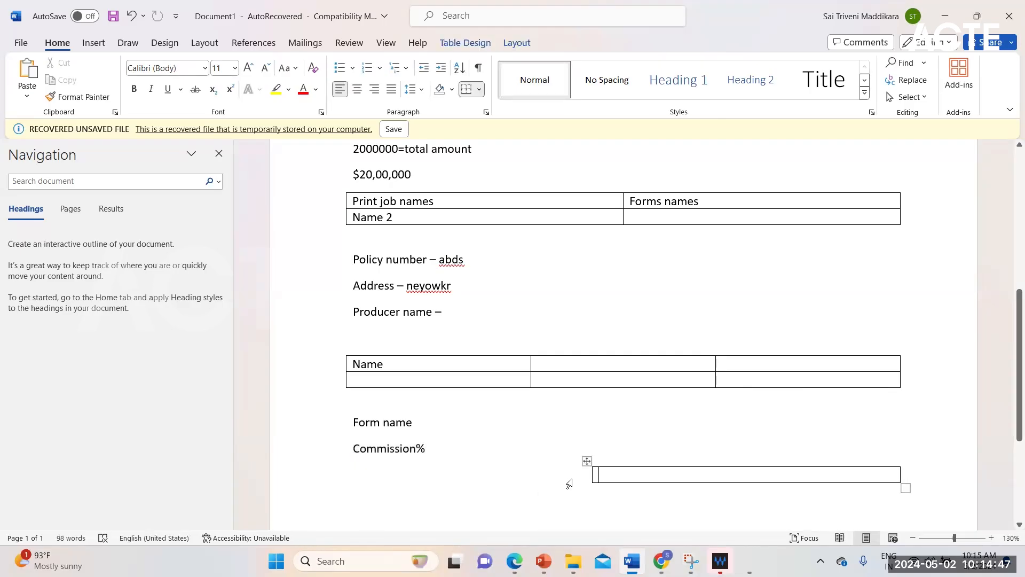
{"action": "key", "text": "Left"}
{"action": "key", "text": "Return"}
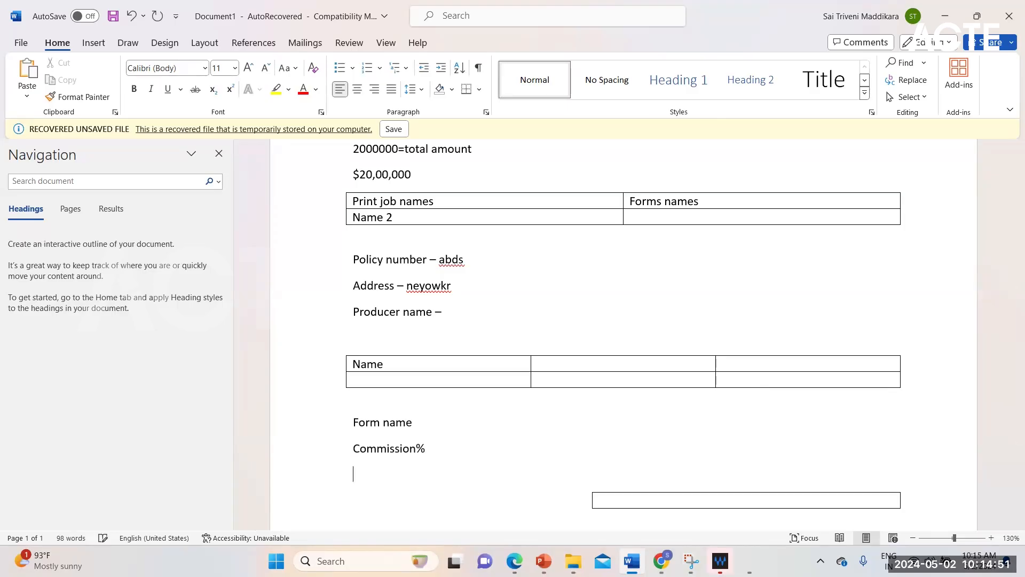
{"action": "key", "text": "BackSpace"}
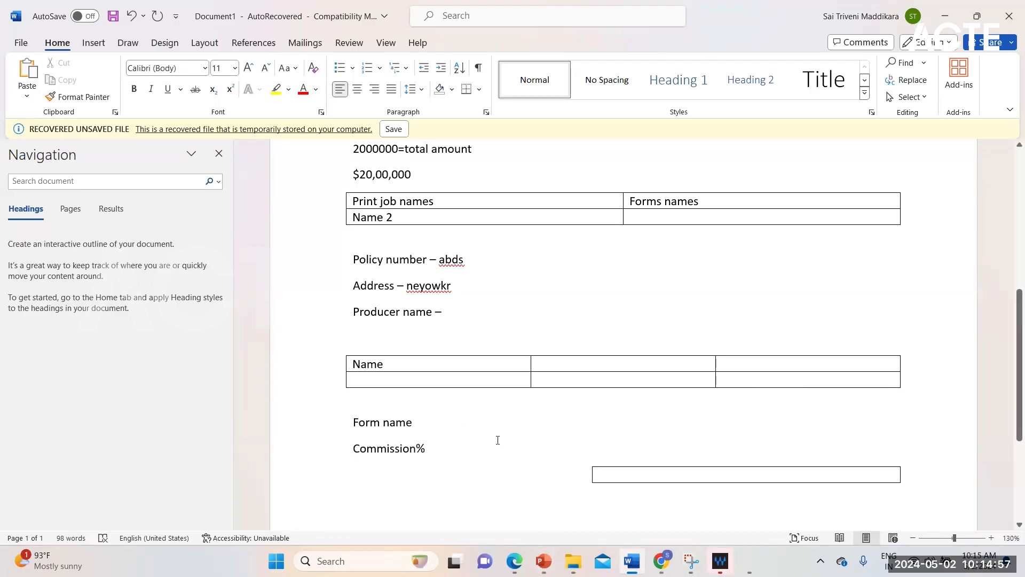
- Enter 10% in the single-cell table below "Commission%" and centre it
{"action": "left_click", "coordinate": [674, 476]}
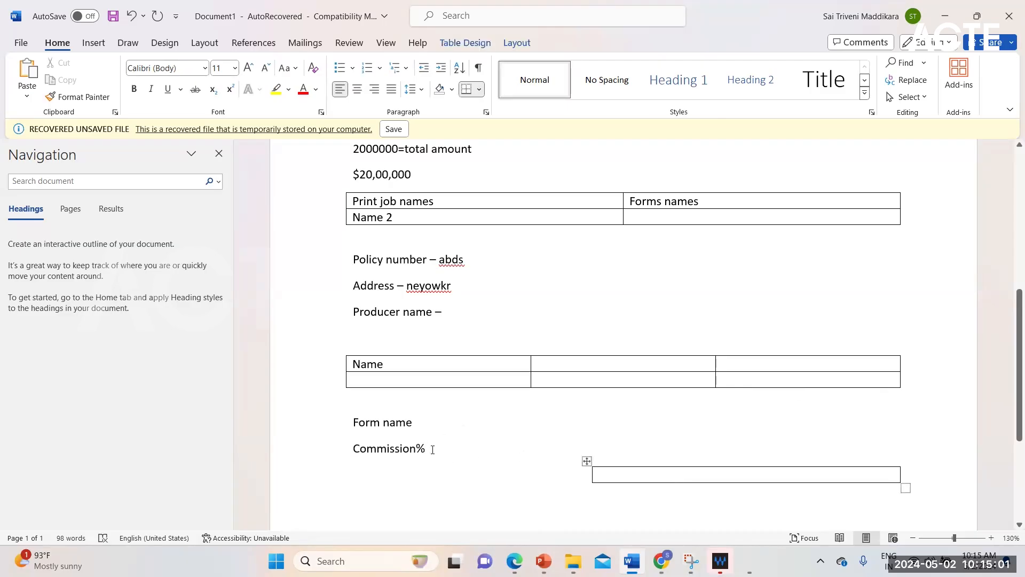
{"action": "left_click", "coordinate": [458, 448]}
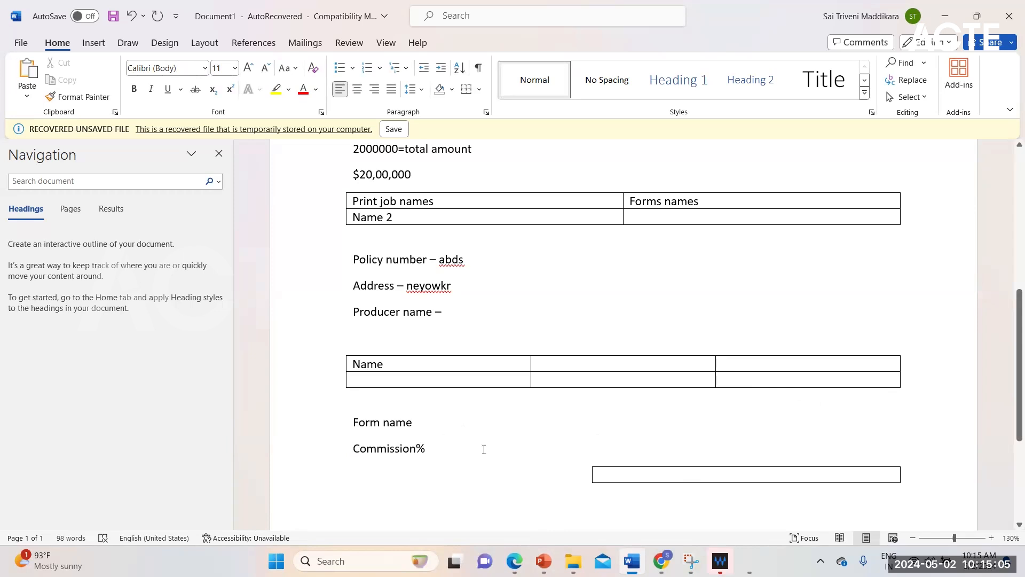
{"action": "left_click", "coordinate": [691, 477]}
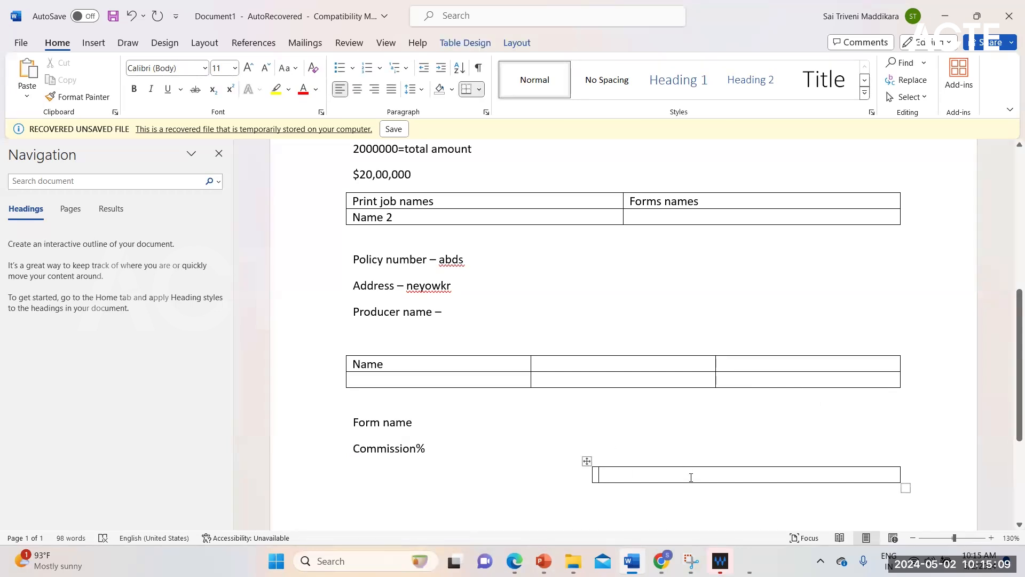
{"action": "type", "text": "10"}
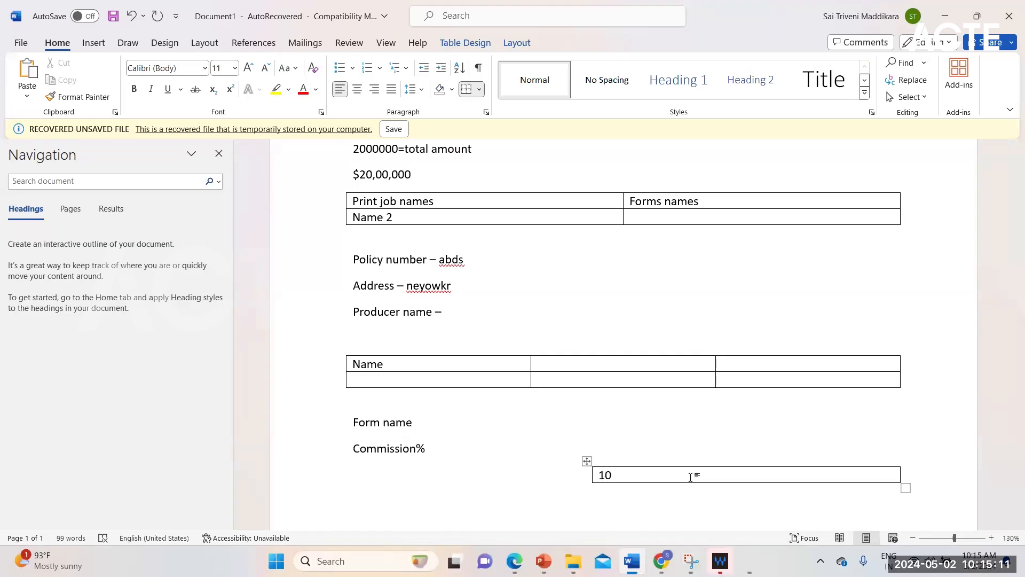
{"action": "type", "text": "%"}
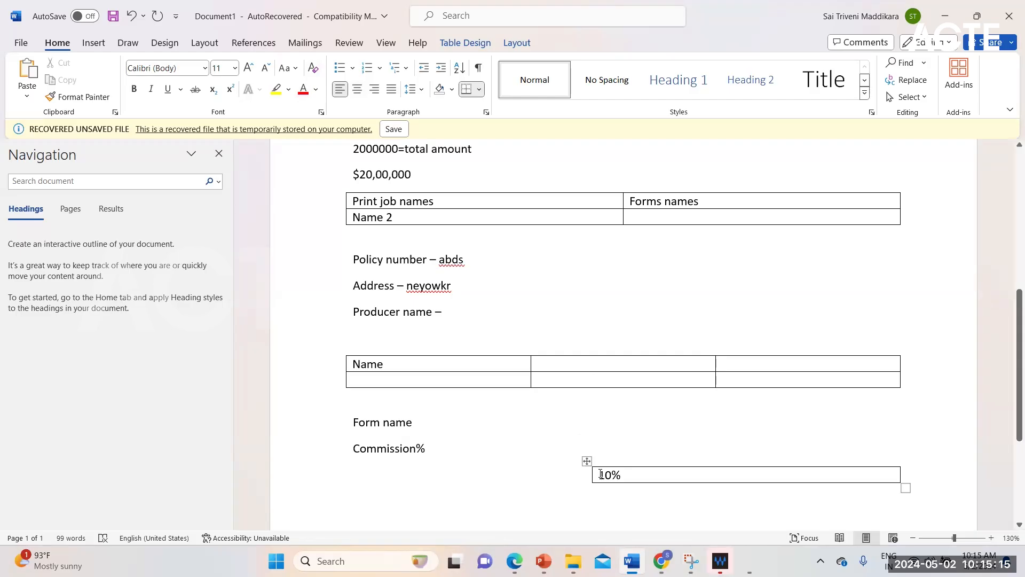
{"action": "left_click", "coordinate": [357, 91]}
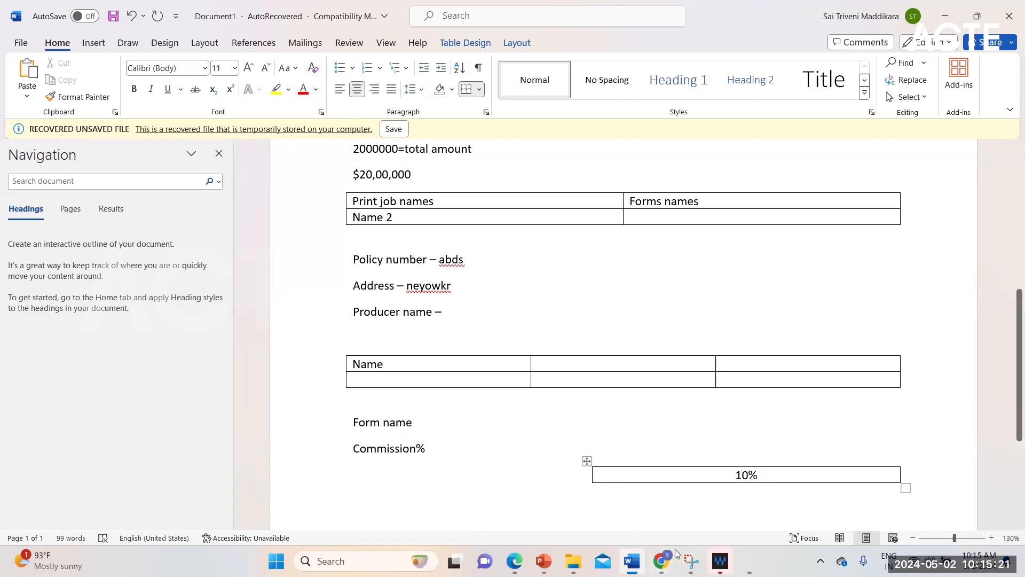
- Switch to the PowerPoint training deck to check the best practices for version 2 pages, and return to the Word document
{"action": "left_click", "coordinate": [544, 560]}
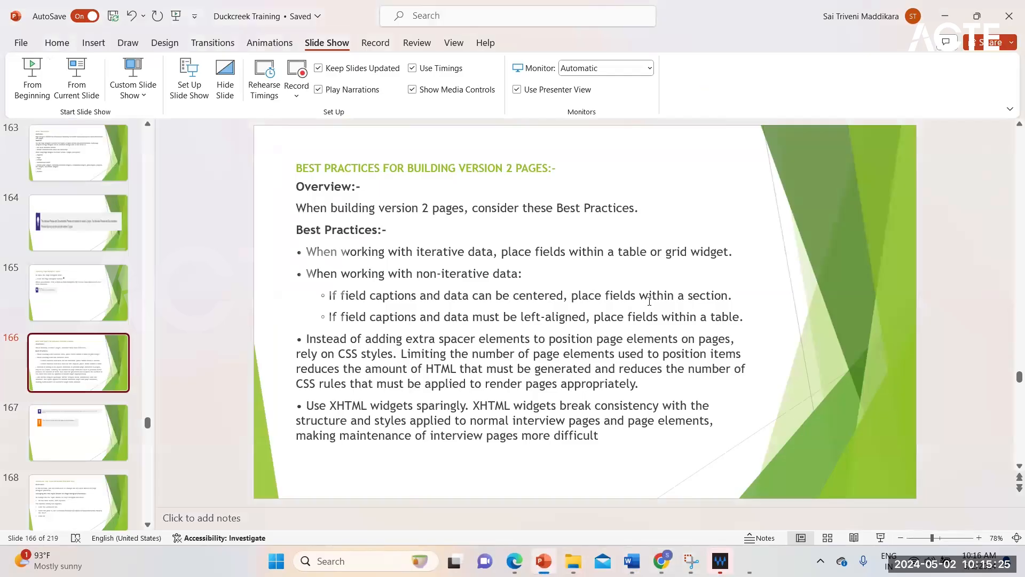
{"action": "mouse_move", "coordinate": [661, 560]}
{"action": "left_click", "coordinate": [632, 561]}
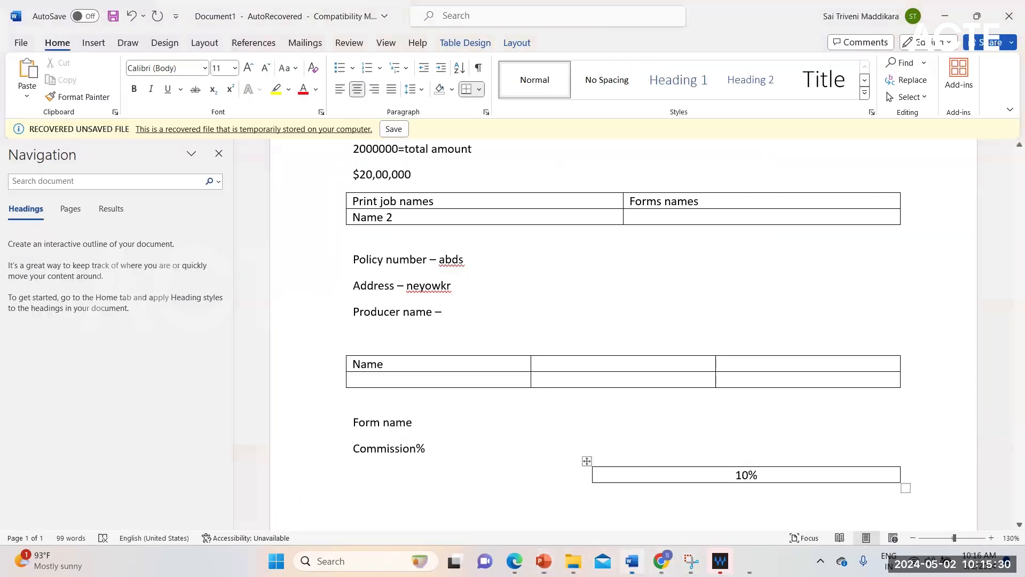
- Insert a line reading "Account section" between "Form name" and "Commission%"
{"action": "left_click", "coordinate": [442, 423]}
{"action": "key", "text": "Return"}
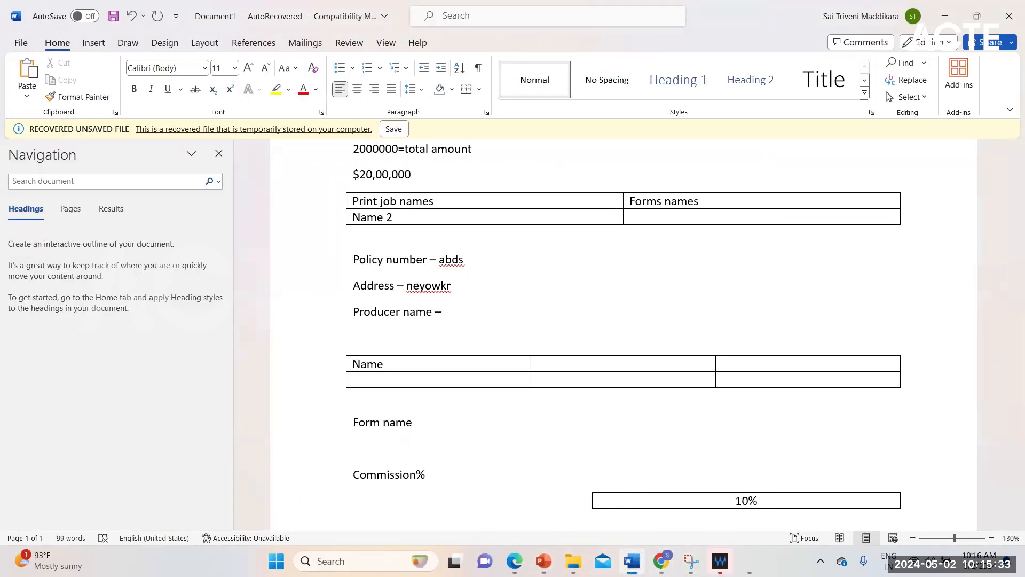
{"action": "type", "text": "account"}
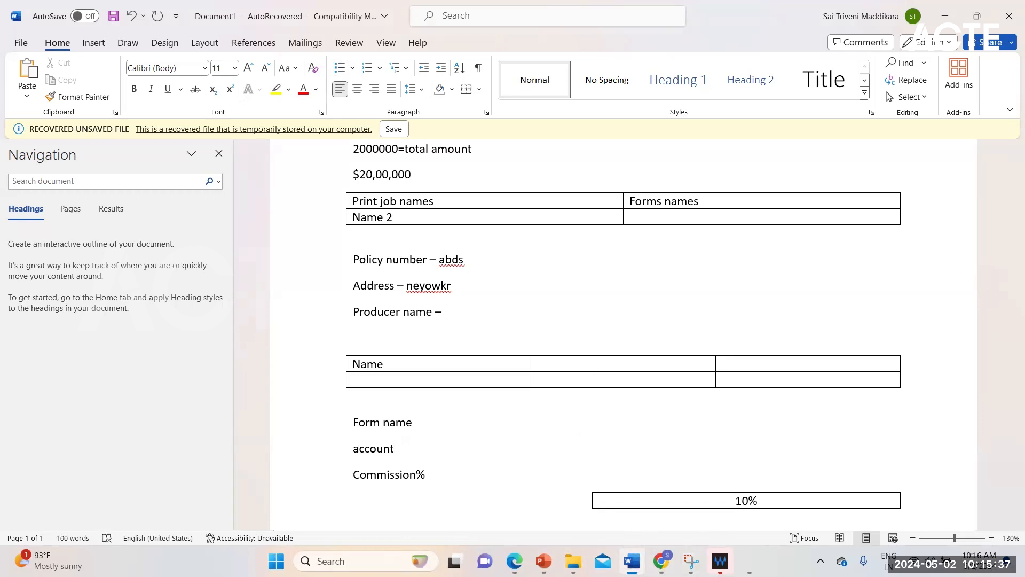
{"action": "type", "text": " section"}
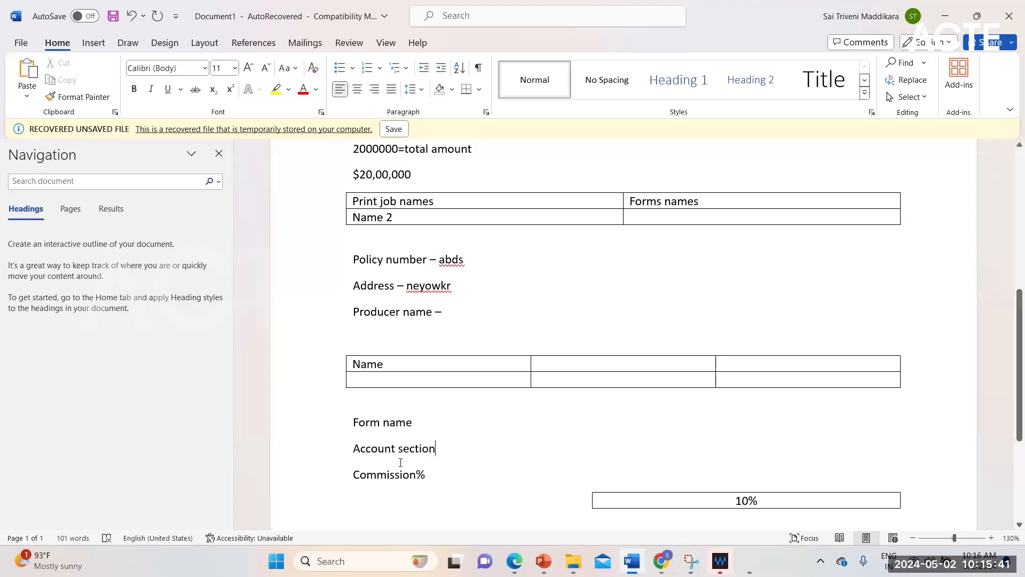
- Extend the account line to read "Account and policy information section"
{"action": "type", "text": "and [olic"}
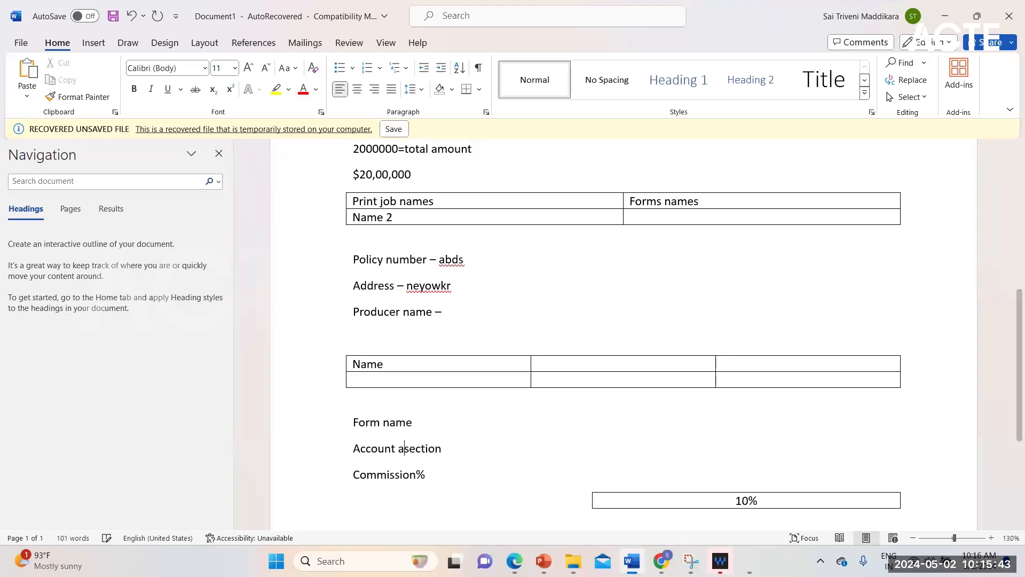
{"action": "type", "text": "y in"}
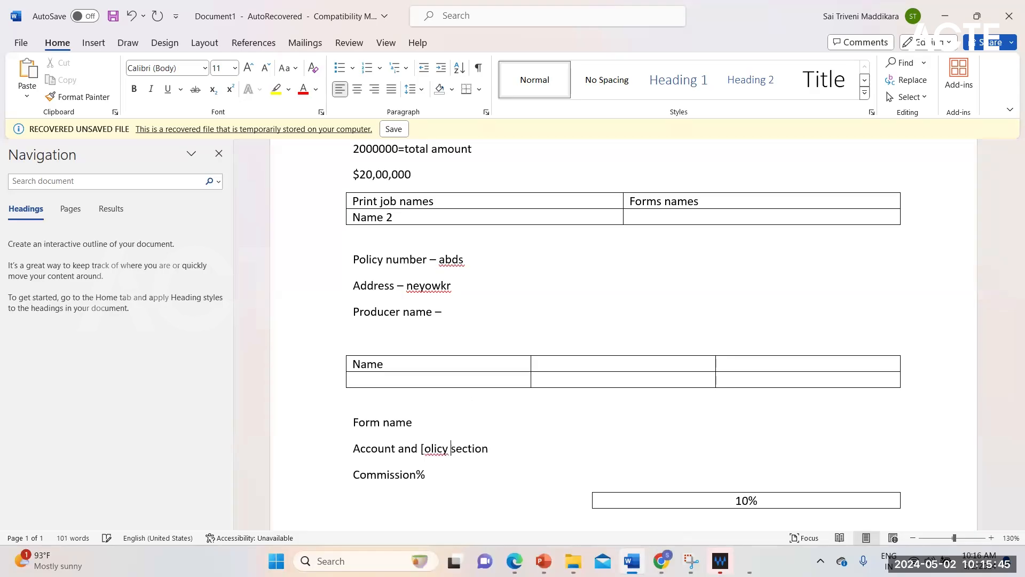
{"action": "key", "text": "BackSpace"}
{"action": "key", "text": "BackSpace"}
{"action": "key", "text": "BackSpace"}
{"action": "key", "text": "BackSpace"}
{"action": "key", "text": "BackSpace"}
{"action": "key", "text": "BackSpace"}
{"action": "key", "text": "BackSpace"}
{"action": "key", "text": "BackSpace"}
{"action": "key", "text": "BackSpace"}
{"action": "type", "text": "policy "}
{"action": "type", "text": "informat"}
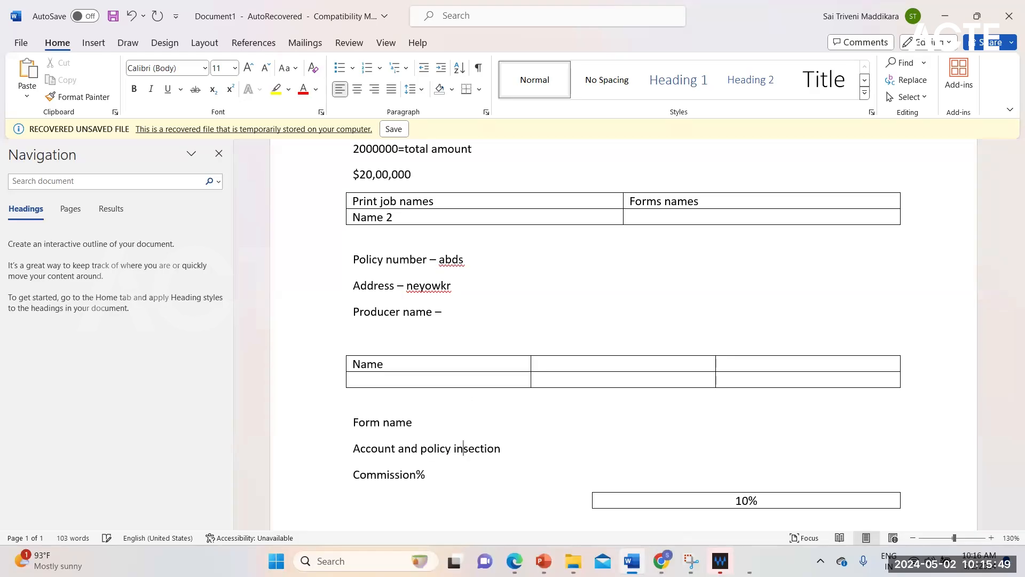
{"action": "type", "text": "ion"}
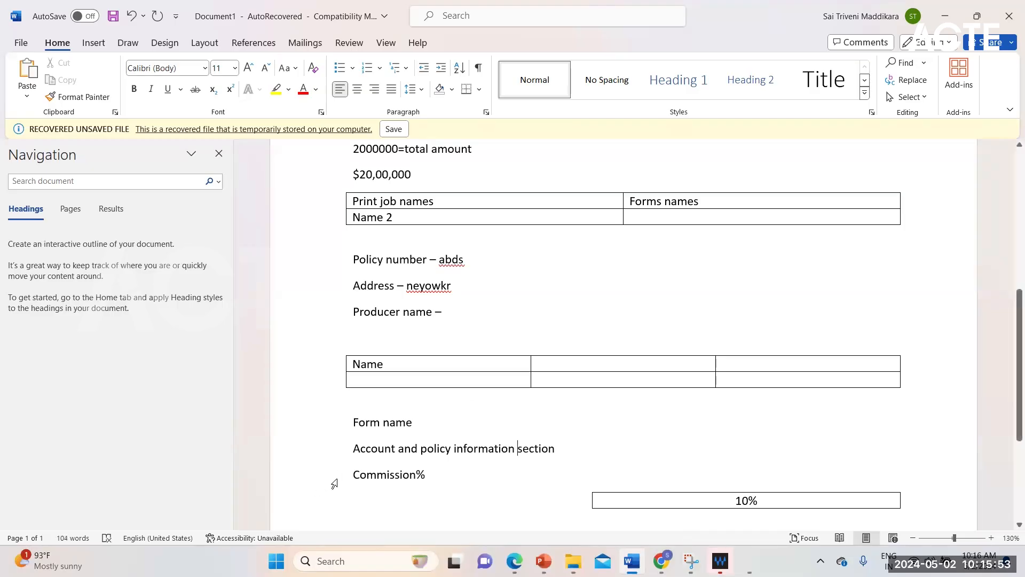
- Format the "Account and policy information section" line as bold with a blue font colour
{"action": "left_click_drag", "start_coordinate": [354, 449], "coordinate": [561, 452]}
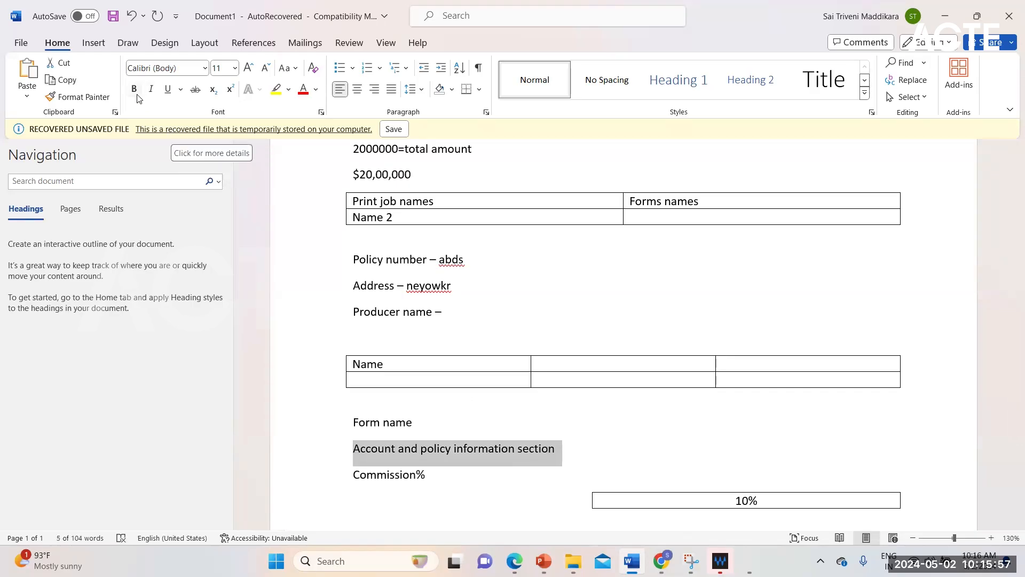
{"action": "key", "text": "ctrl+b"}
{"action": "left_click", "coordinate": [317, 90]}
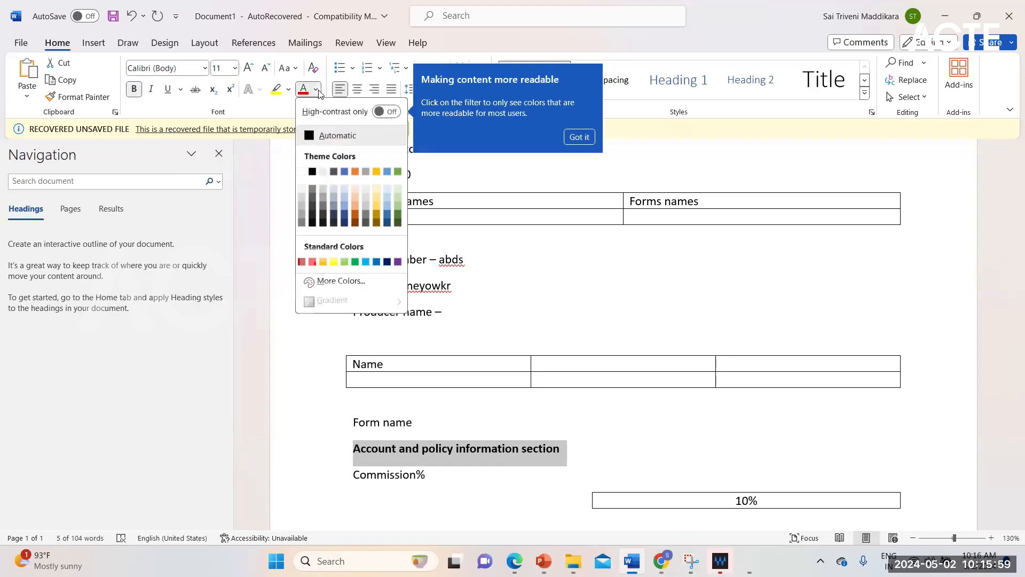
{"action": "left_click", "coordinate": [342, 170]}
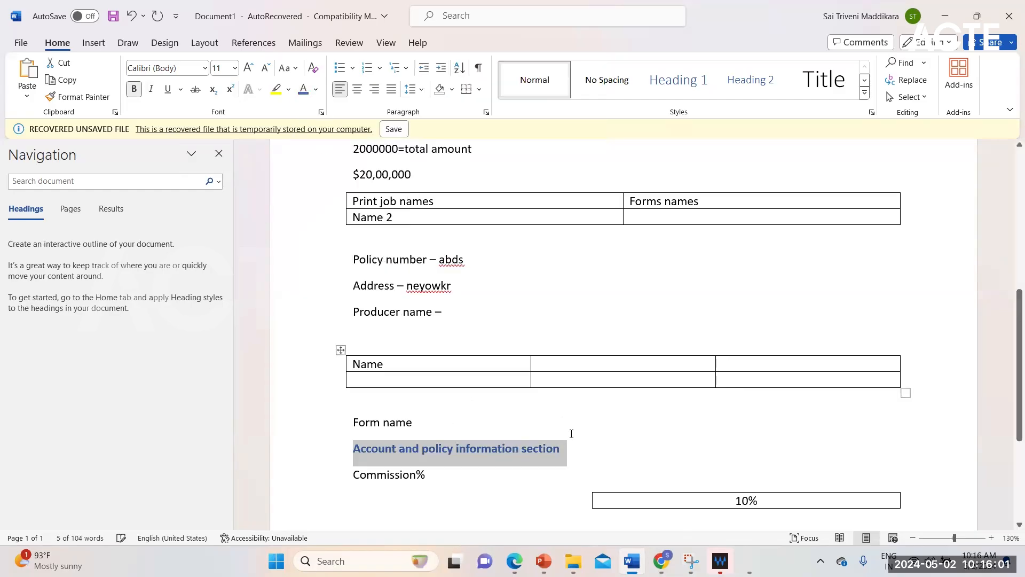
{"action": "left_click", "coordinate": [588, 460]}
{"action": "left_click", "coordinate": [376, 478]}
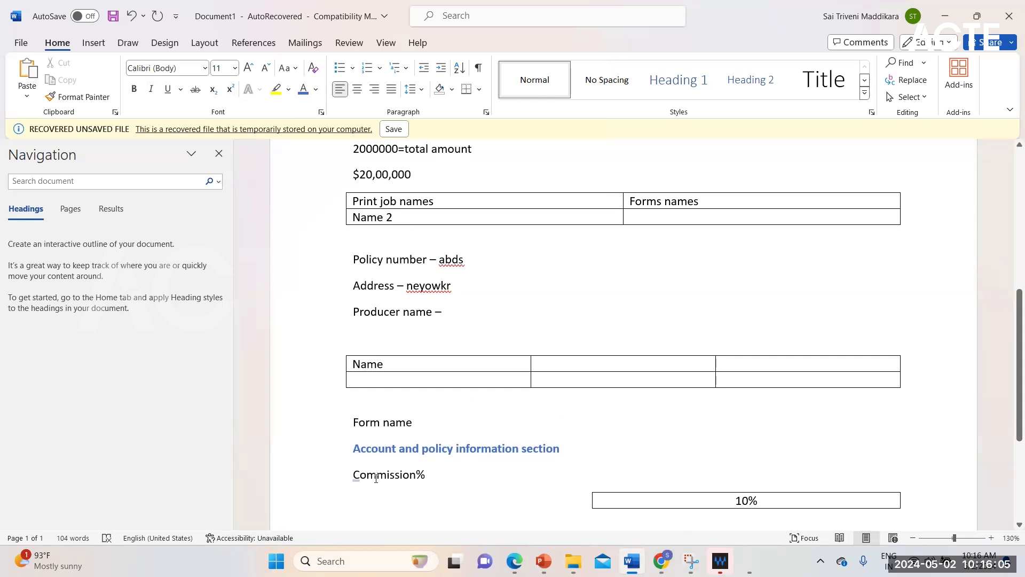
- Review the section heading, the commission field and the tables and text throughout the rest of the document
{"action": "scroll", "coordinate": [376, 478], "scroll_direction": "down", "scroll_amount": 4}
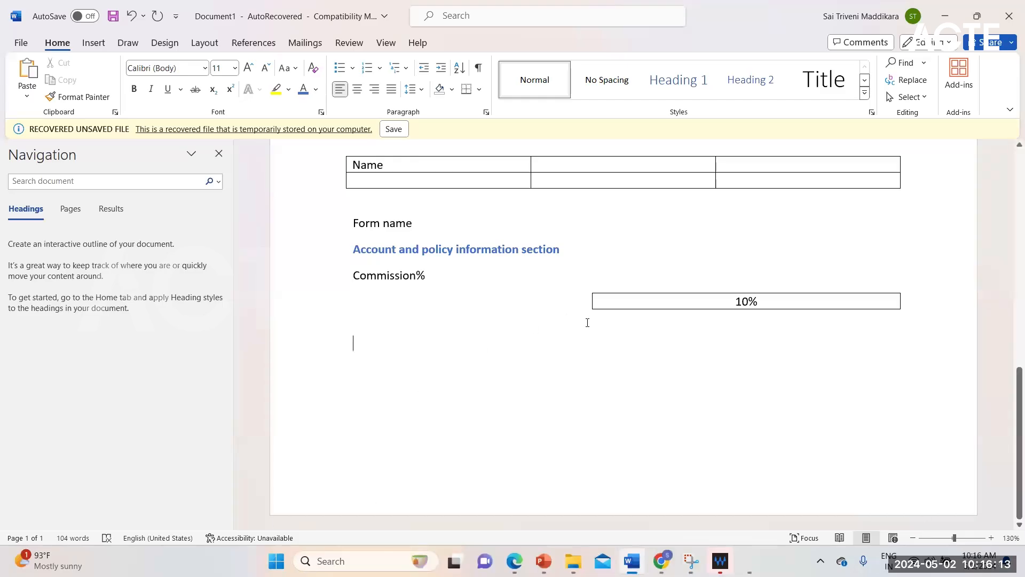
{"action": "left_click", "coordinate": [406, 252]}
{"action": "left_click", "coordinate": [384, 276]}
{"action": "left_click", "coordinate": [417, 255]}
{"action": "left_click", "coordinate": [410, 276]}
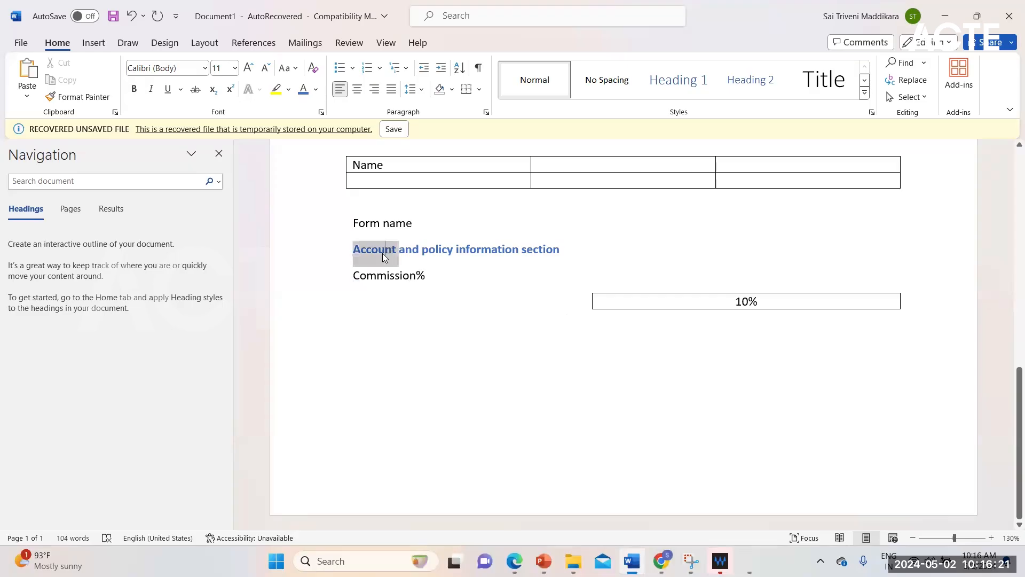
{"action": "left_click", "coordinate": [376, 276]}
{"action": "left_click", "coordinate": [372, 252]}
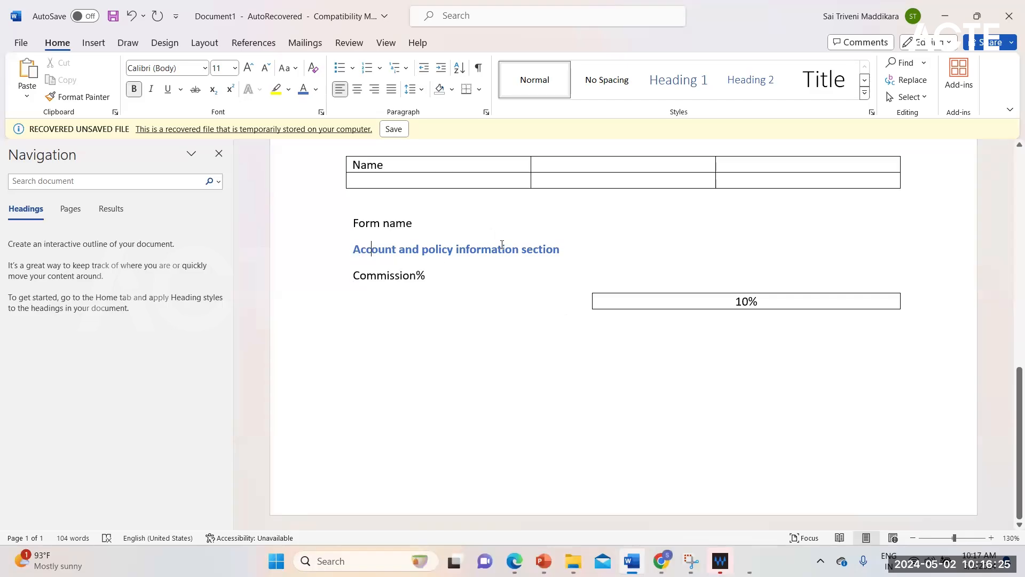
{"action": "left_click", "coordinate": [387, 276]}
{"action": "scroll", "coordinate": [458, 377], "scroll_direction": "up", "scroll_amount": 5}
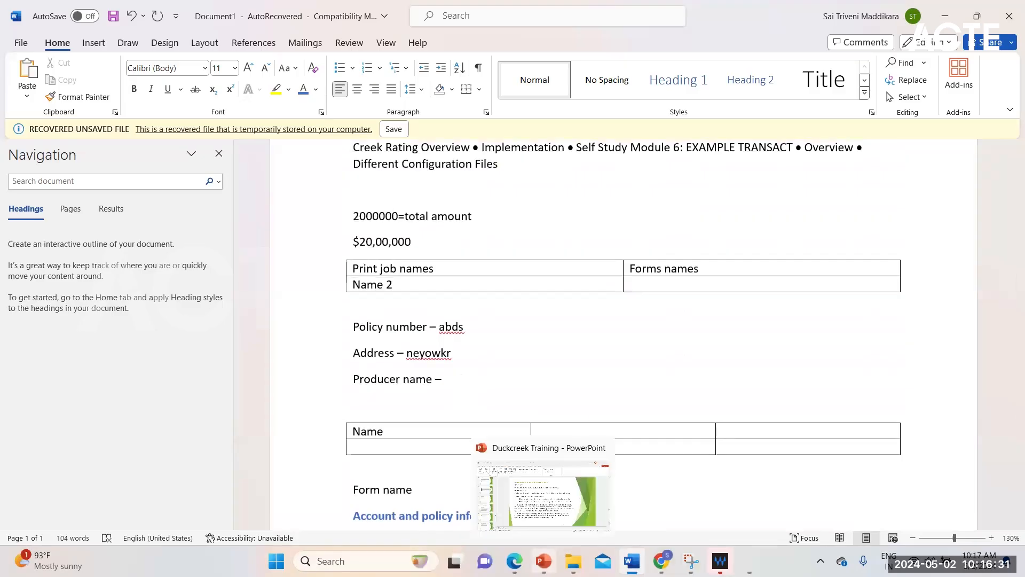
{"action": "scroll", "coordinate": [503, 351], "scroll_direction": "down", "scroll_amount": 3}
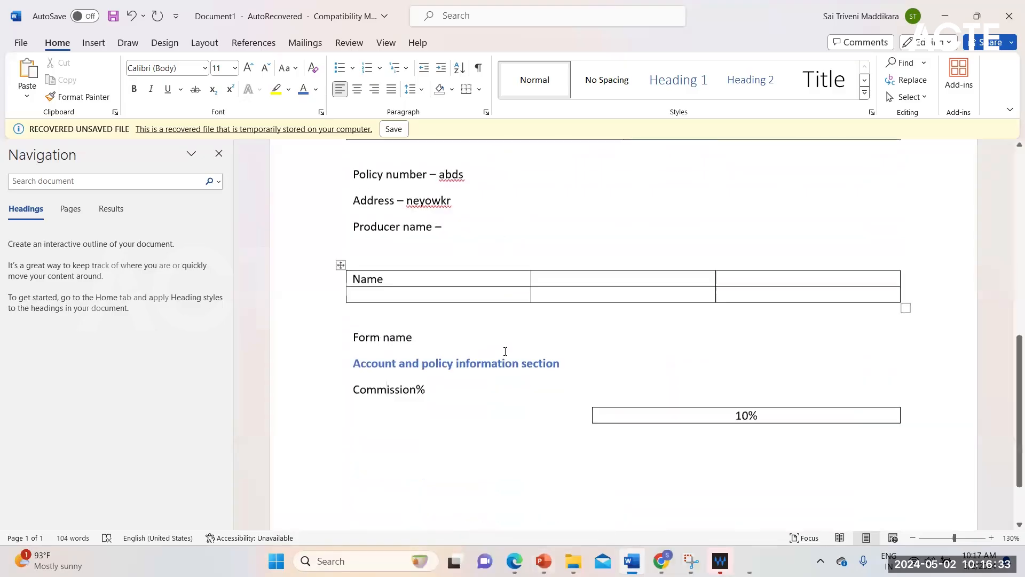
{"action": "scroll", "coordinate": [505, 351], "scroll_direction": "up", "scroll_amount": 3}
{"action": "scroll", "coordinate": [505, 351], "scroll_direction": "up", "scroll_amount": 5}
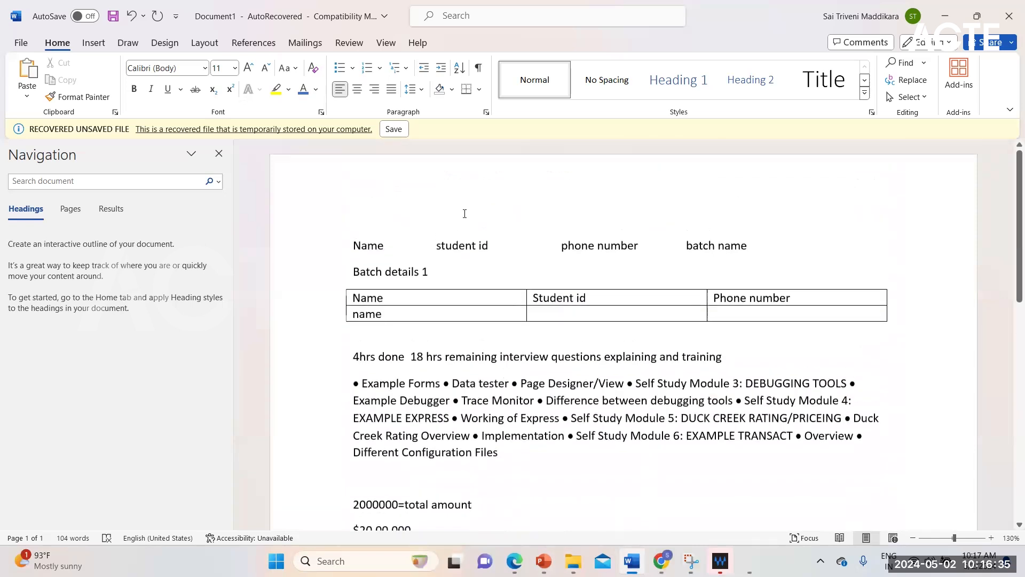
{"action": "scroll", "coordinate": [462, 368], "scroll_direction": "down", "scroll_amount": 10}
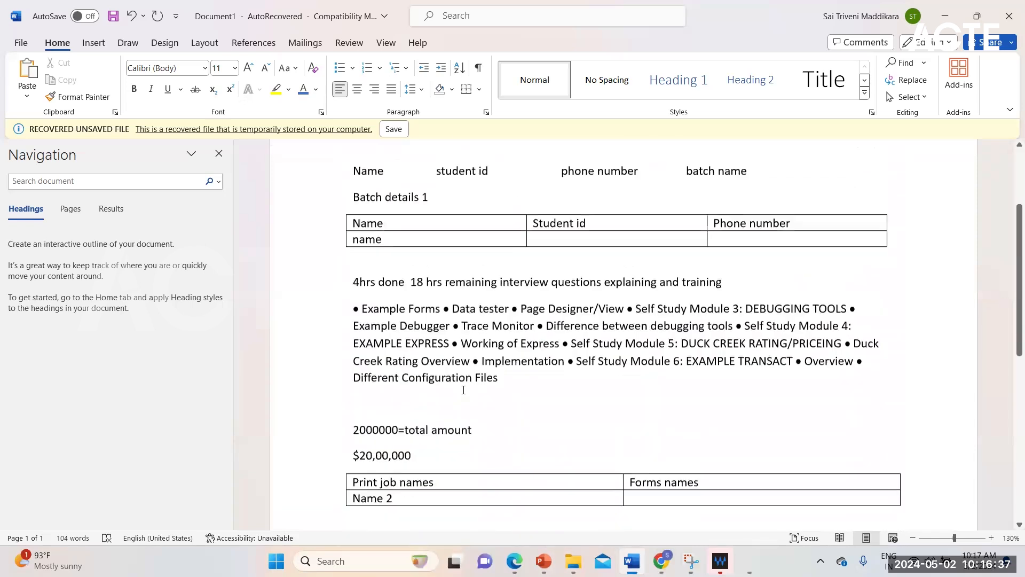
{"action": "scroll", "coordinate": [481, 401], "scroll_direction": "up", "scroll_amount": 8}
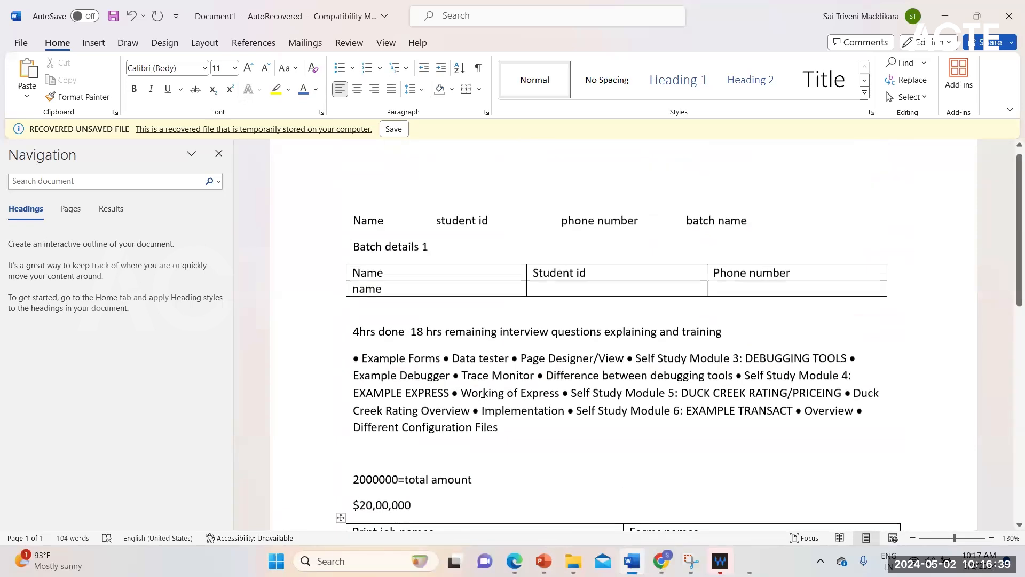
- Compare the document's tables and label lines with the "Account and policy information section" heading and its commission field
{"action": "scroll", "coordinate": [483, 402], "scroll_direction": "down", "scroll_amount": 3}
{"action": "scroll", "coordinate": [483, 402], "scroll_direction": "down", "scroll_amount": 3}
{"action": "scroll", "coordinate": [481, 401], "scroll_direction": "up", "scroll_amount": 6}
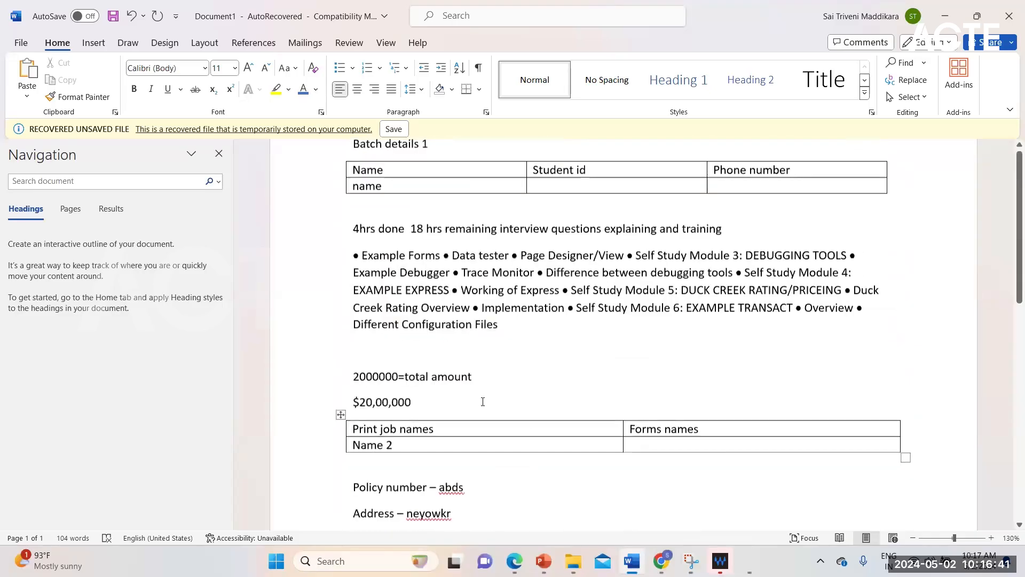
{"action": "scroll", "coordinate": [505, 486], "scroll_direction": "down", "scroll_amount": 10}
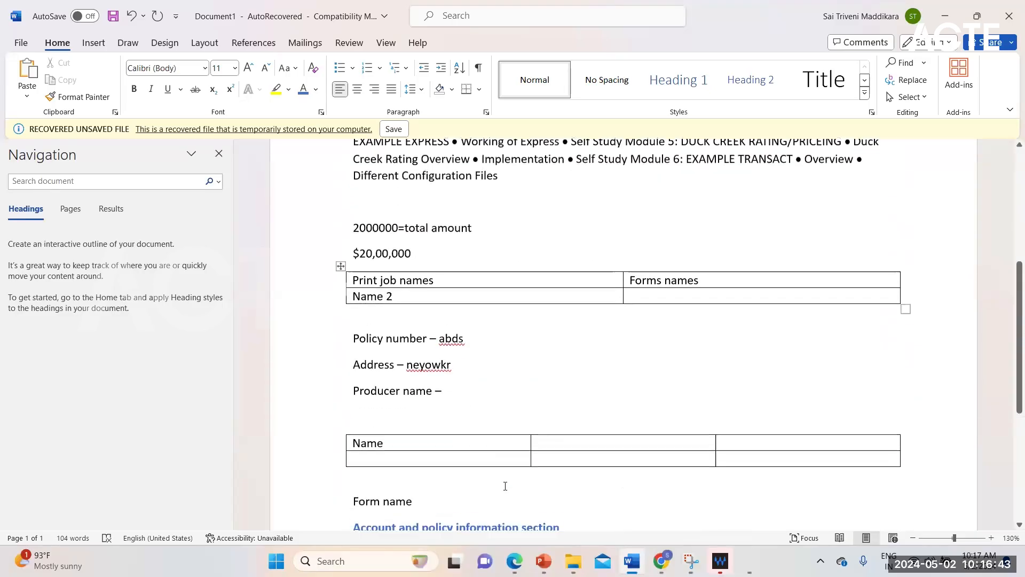
{"action": "scroll", "coordinate": [505, 486], "scroll_direction": "up", "scroll_amount": 4}
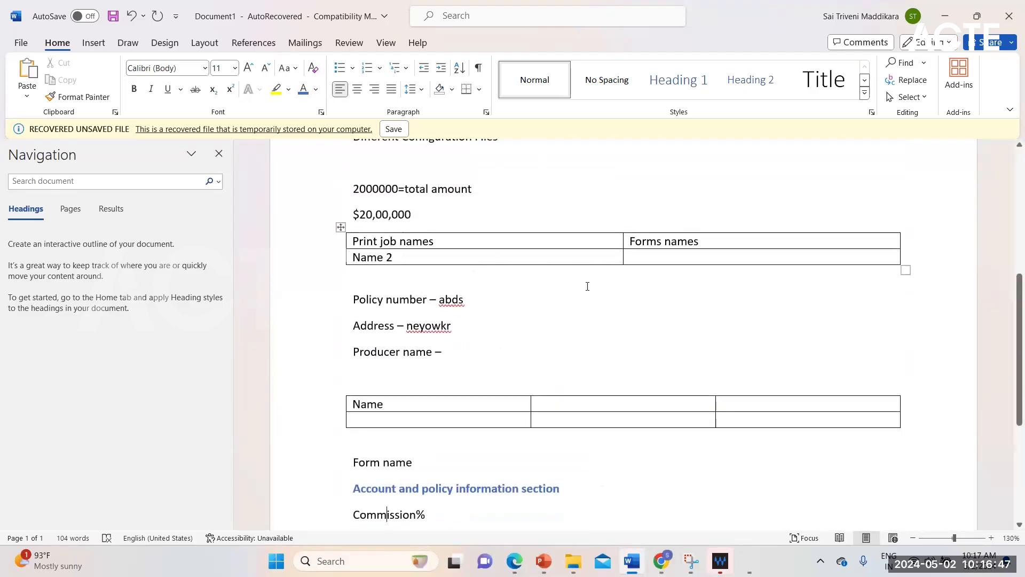
{"action": "scroll", "coordinate": [398, 439], "scroll_direction": "down", "scroll_amount": 1}
{"action": "scroll", "coordinate": [398, 438], "scroll_direction": "down", "scroll_amount": 2}
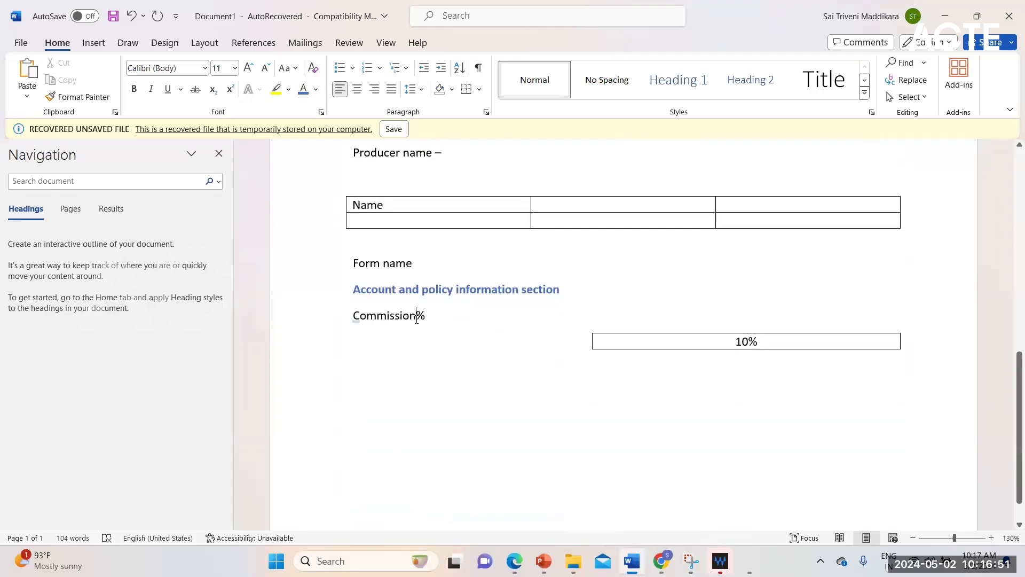
{"action": "left_click", "coordinate": [490, 289]}
{"action": "left_click_drag", "start_coordinate": [359, 285], "coordinate": [563, 290]}
{"action": "left_click", "coordinate": [418, 316]}
{"action": "scroll", "coordinate": [534, 238], "scroll_direction": "up", "scroll_amount": 10}
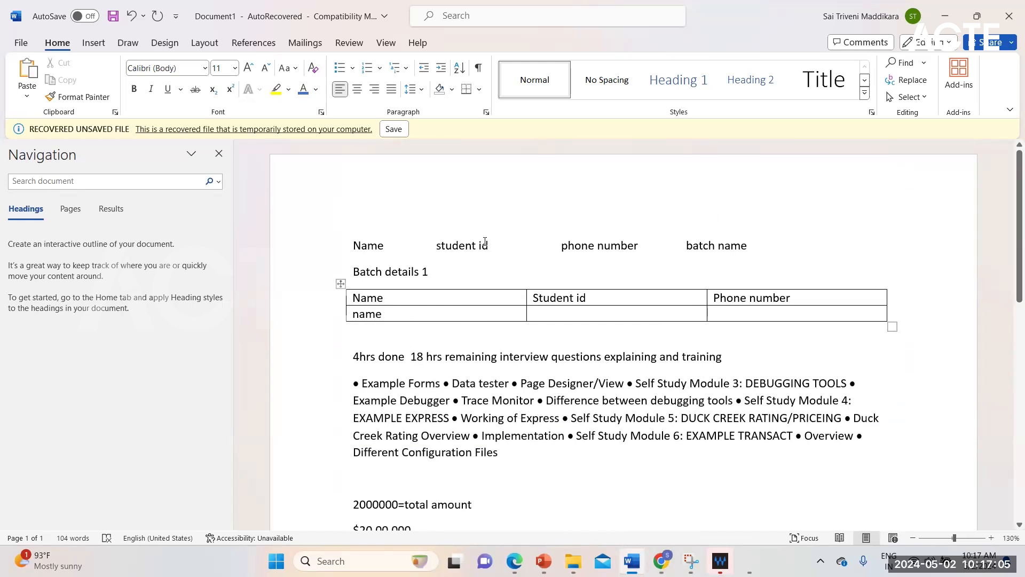
{"action": "scroll", "coordinate": [507, 385], "scroll_direction": "down", "scroll_amount": 5}
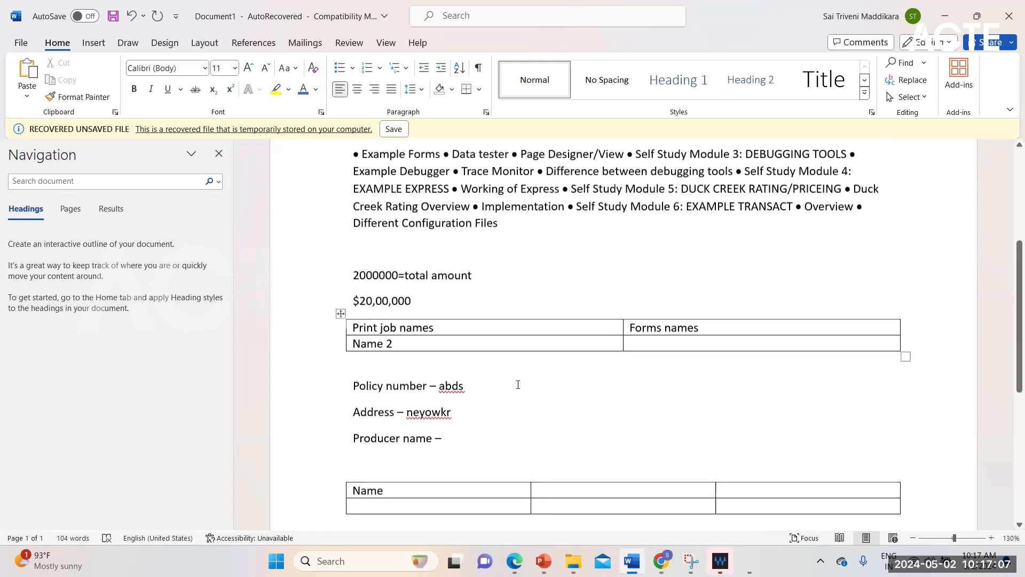
{"action": "scroll", "coordinate": [518, 384], "scroll_direction": "down", "scroll_amount": 7}
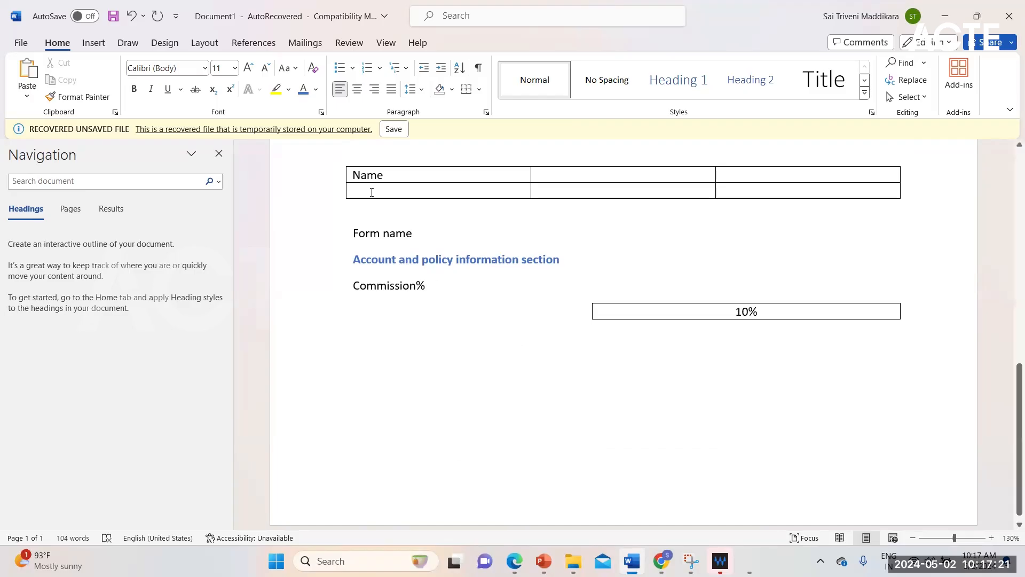
{"action": "left_click", "coordinate": [391, 285]}
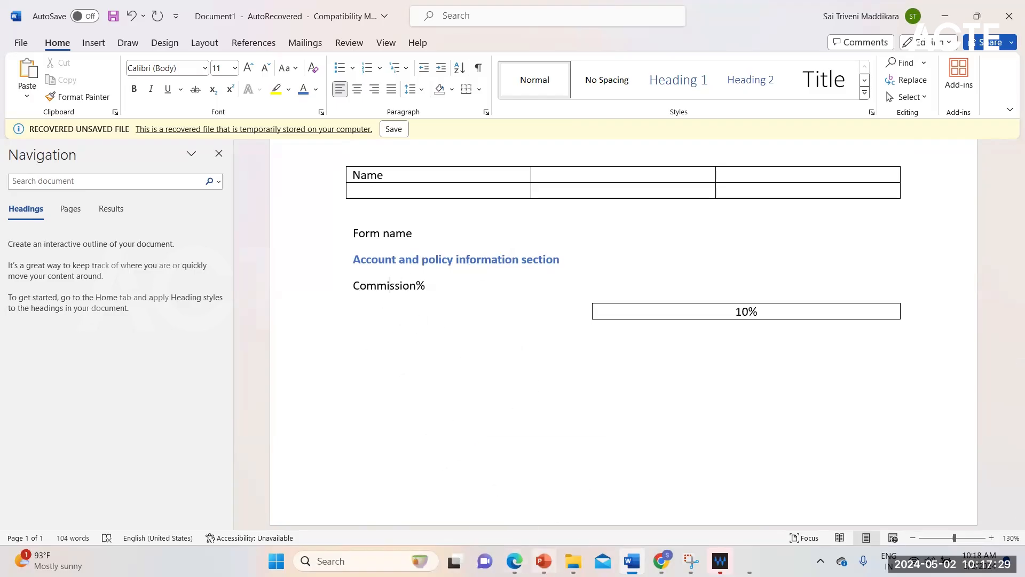
- Switch to the Duckcreek Training presentation in PowerPoint, read the left-aligned captions rule on slide 166, and start the slide show from that slide
{"action": "left_click", "coordinate": [543, 561]}
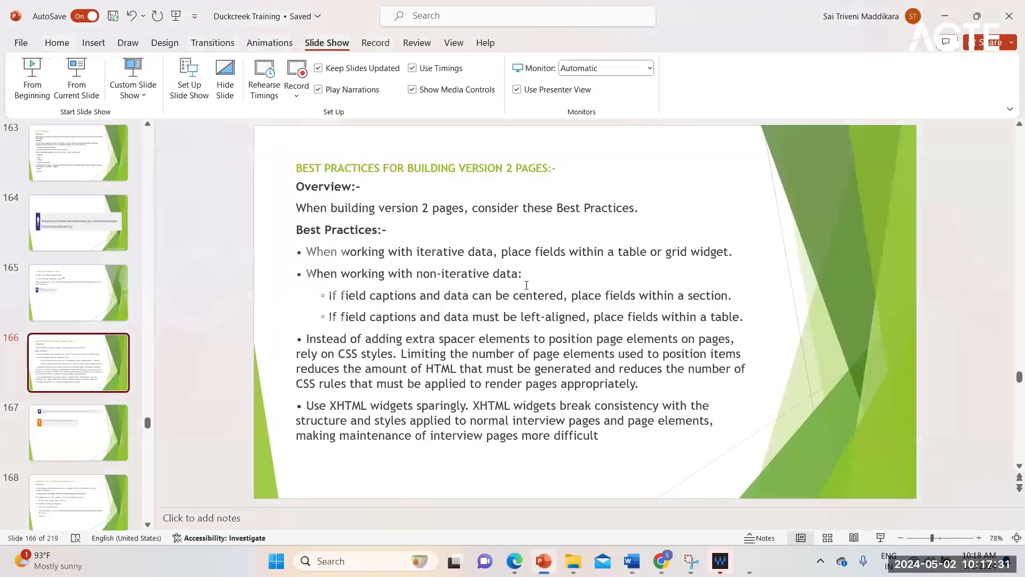
{"action": "left_click", "coordinate": [549, 296]}
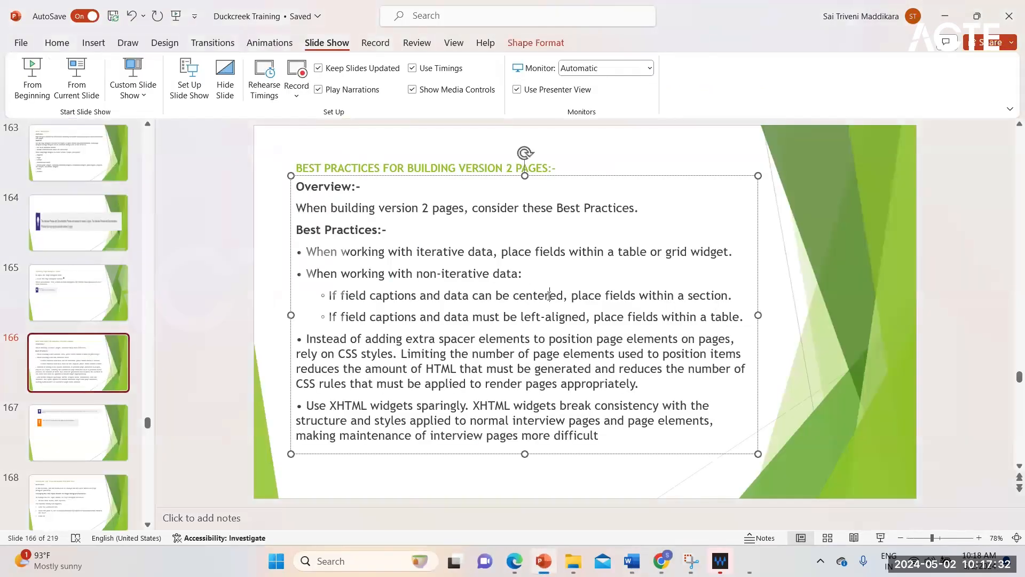
{"action": "double_click", "coordinate": [410, 318]}
{"action": "left_click", "coordinate": [489, 318]}
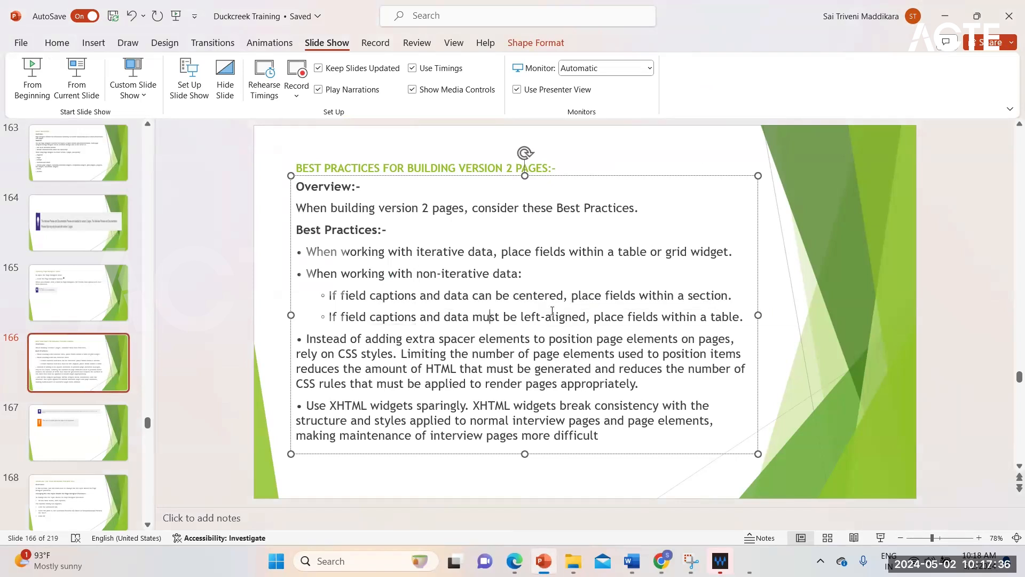
{"action": "left_click", "coordinate": [581, 316]}
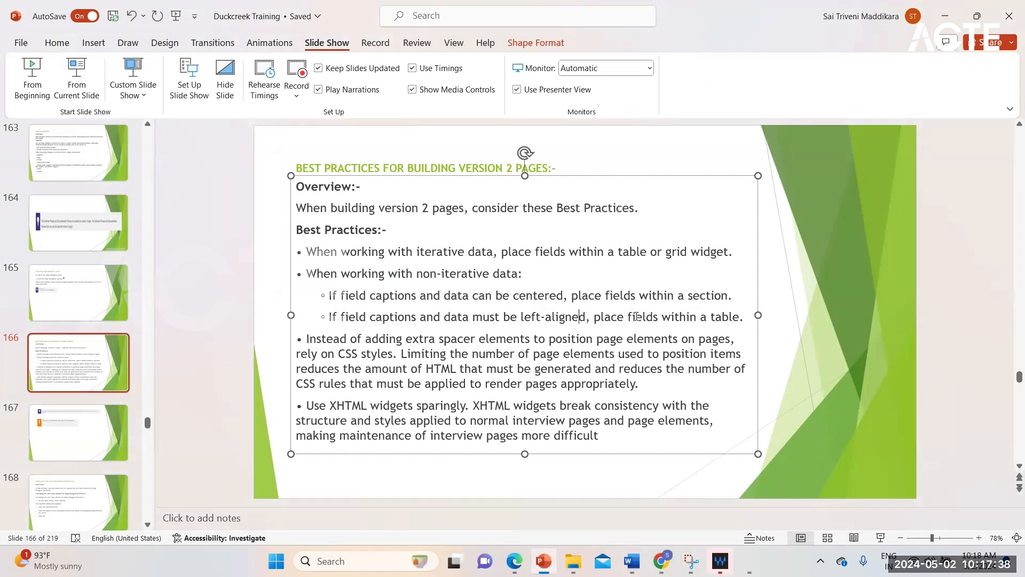
{"action": "left_click", "coordinate": [705, 317]}
{"action": "left_click", "coordinate": [76, 89]}
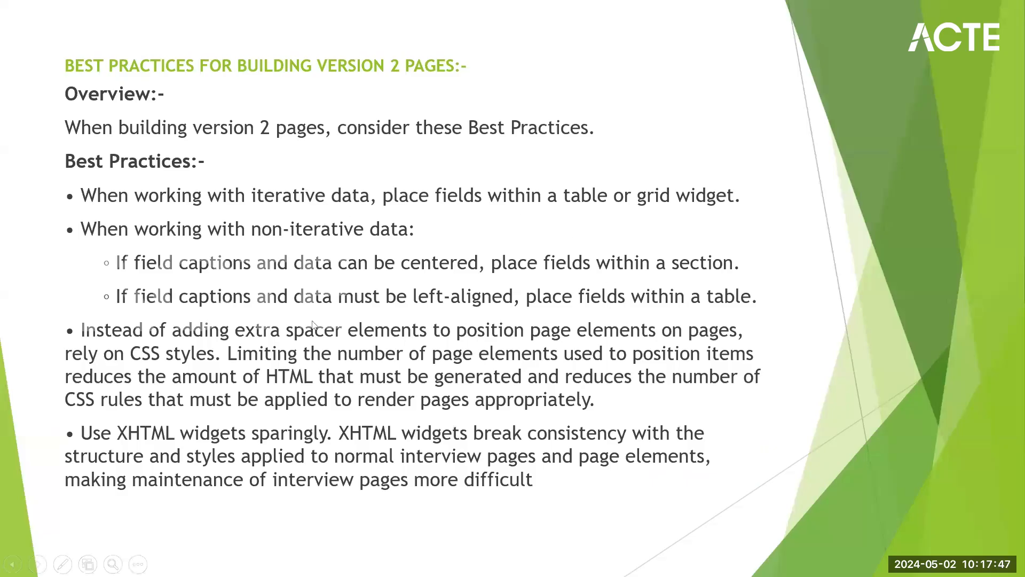